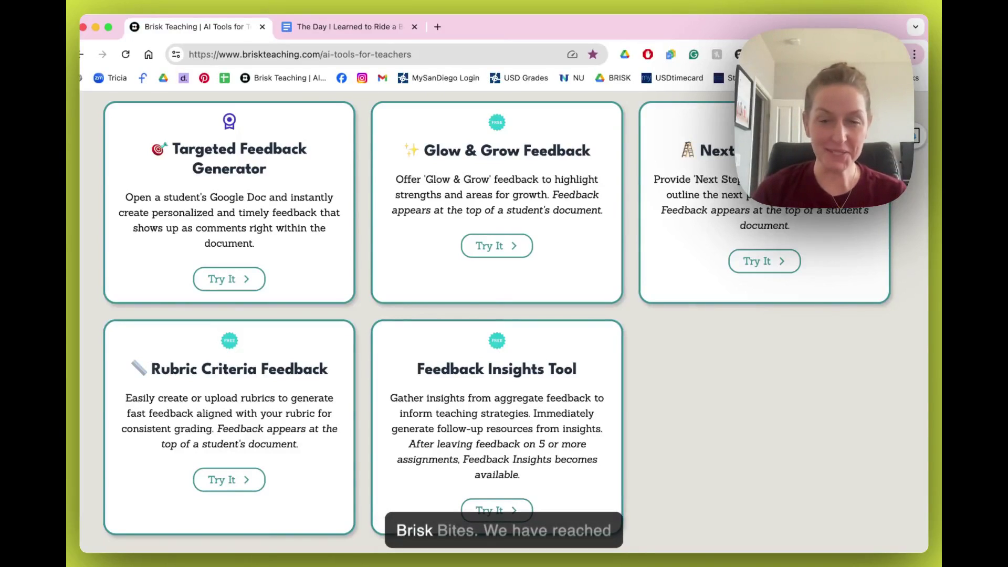
Leave the Brisk Teaching feedback tools page for the essay 'The Day I Learned to Ride a Bike'
scroll(504, 326, up, 2)
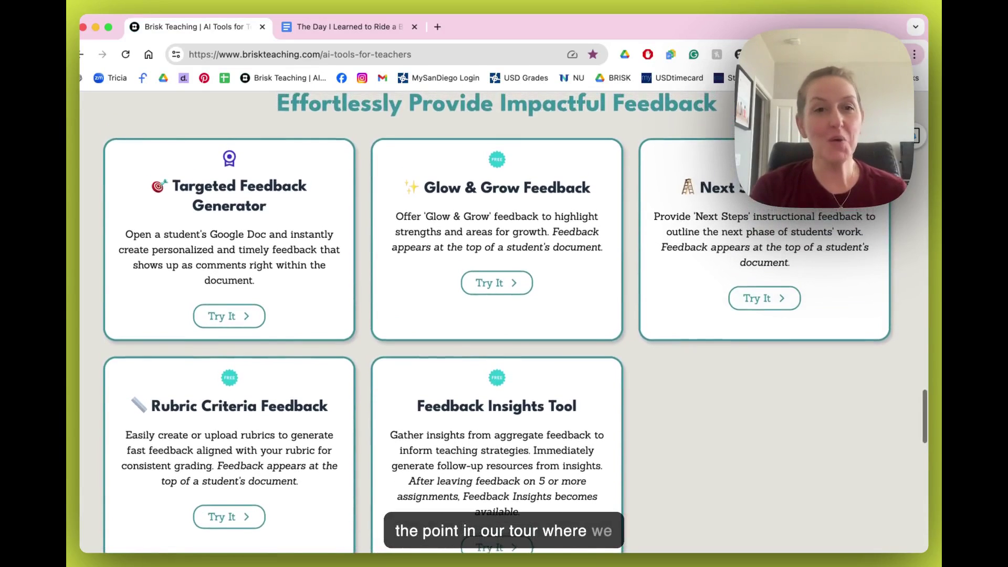
scroll(504, 325, up, 1)
scroll(504, 325, down, 1)
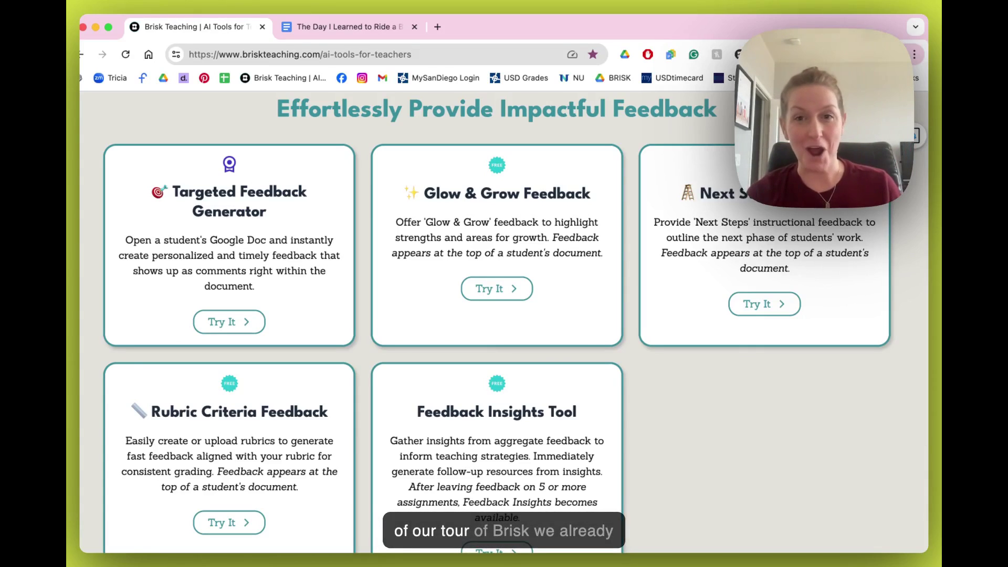
scroll(503, 315, down, 1)
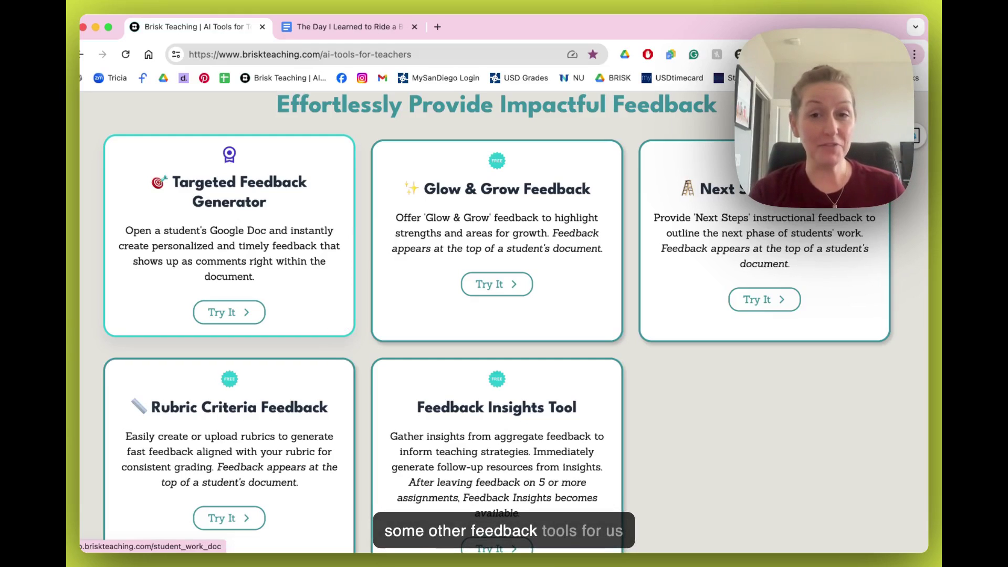
scroll(504, 310, down, 1)
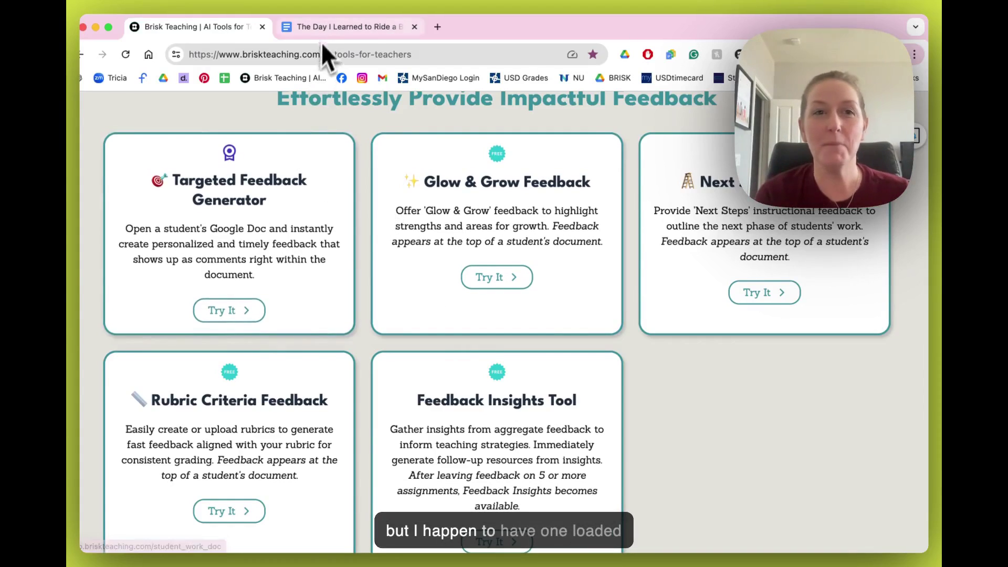
click(325, 27)
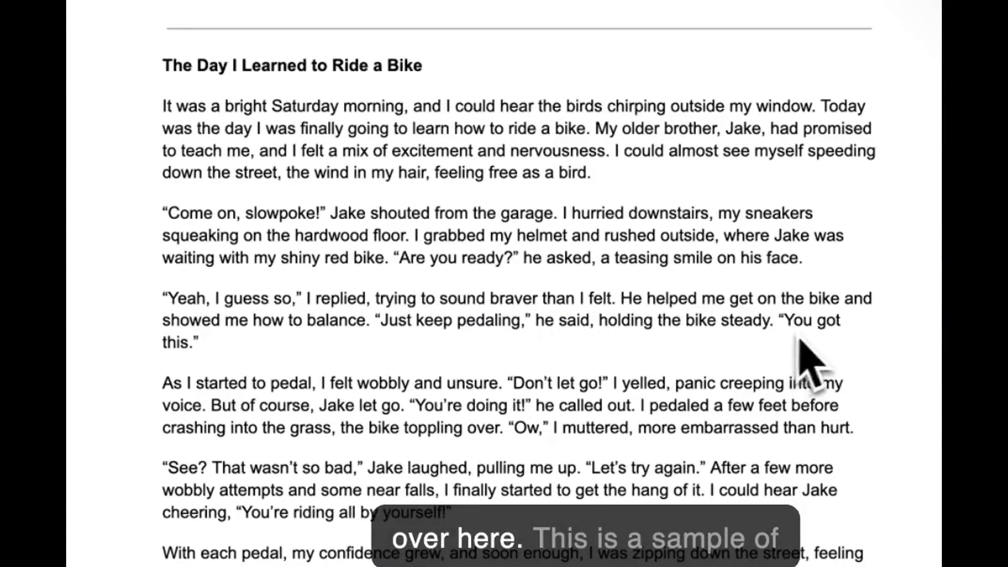
scroll(803, 357, down, 3)
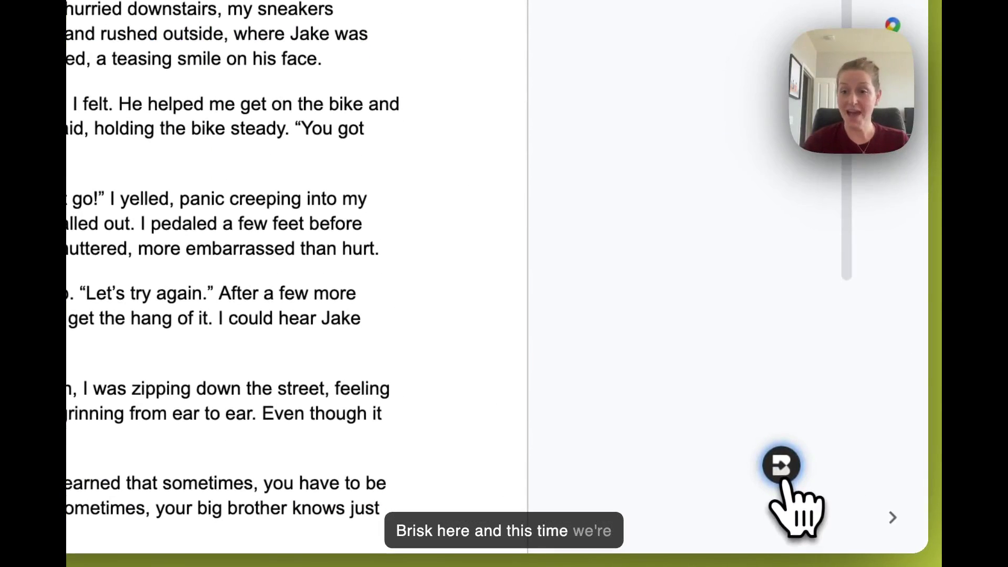
Start Brisk's Give Feedback on the essay with the Glow & Grow style
click(784, 475)
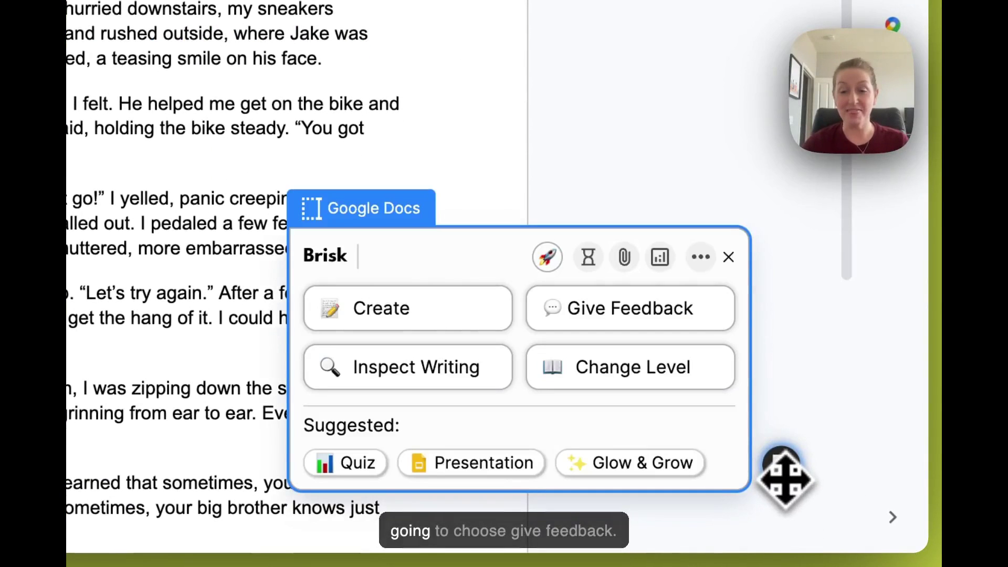
click(653, 316)
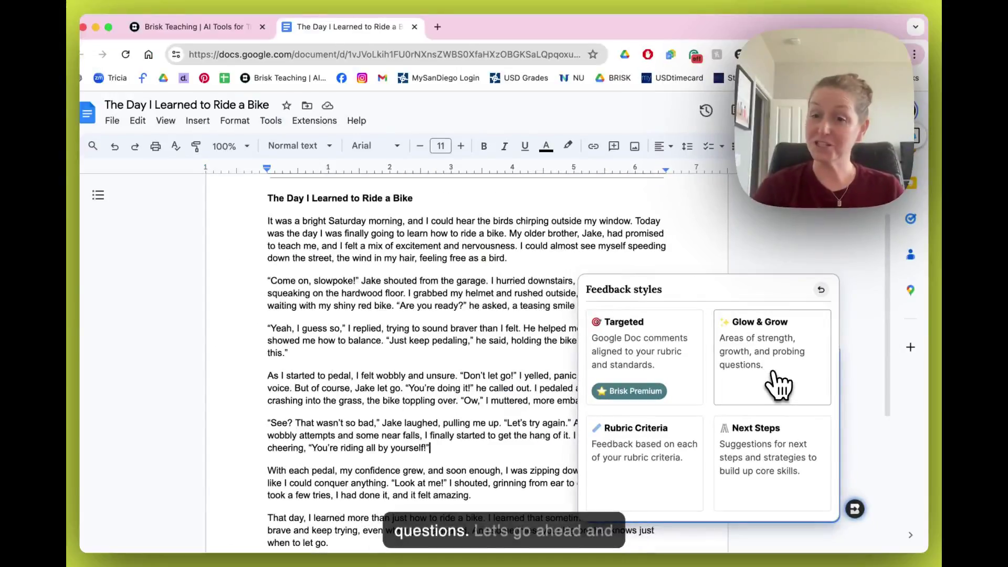
click(672, 260)
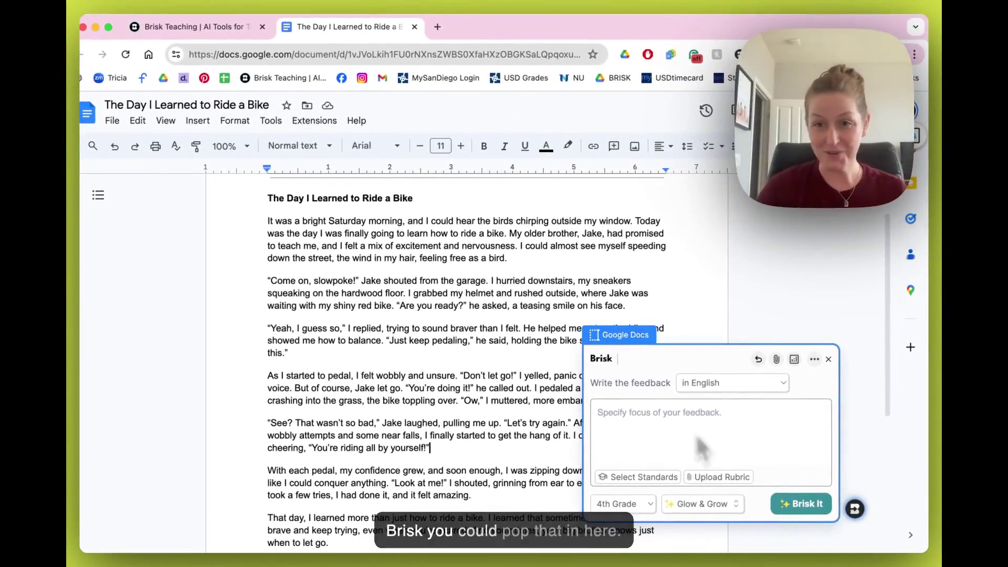
Filter the standards picker to Language arts, Seventh grade, W.7 Writing
click(649, 477)
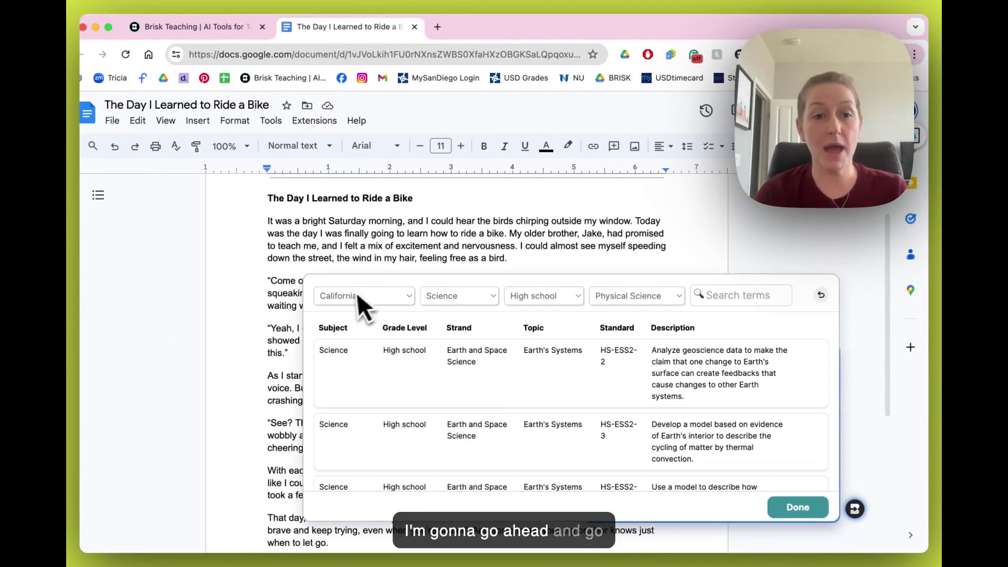
click(459, 296)
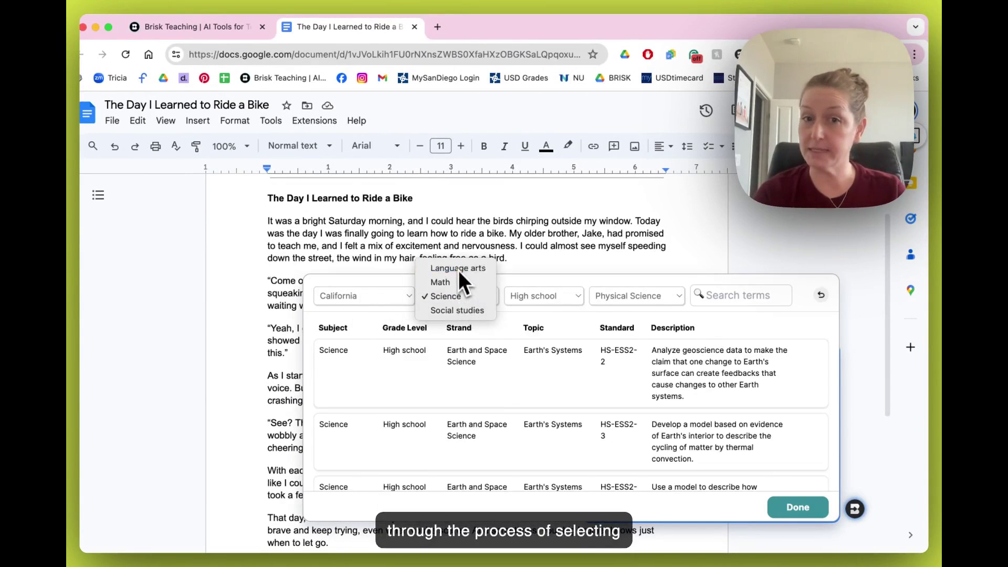
click(459, 269)
click(541, 300)
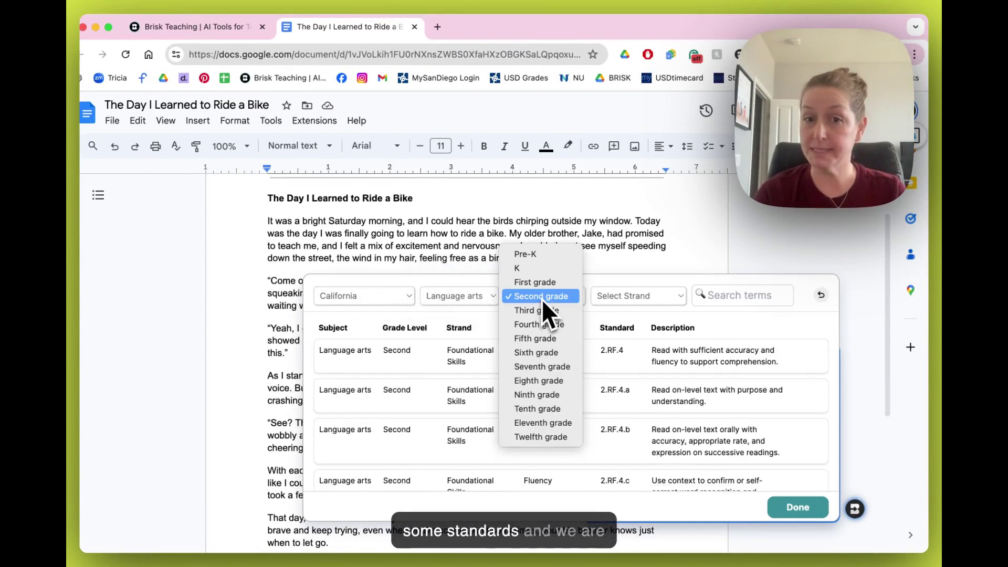
click(546, 366)
click(639, 302)
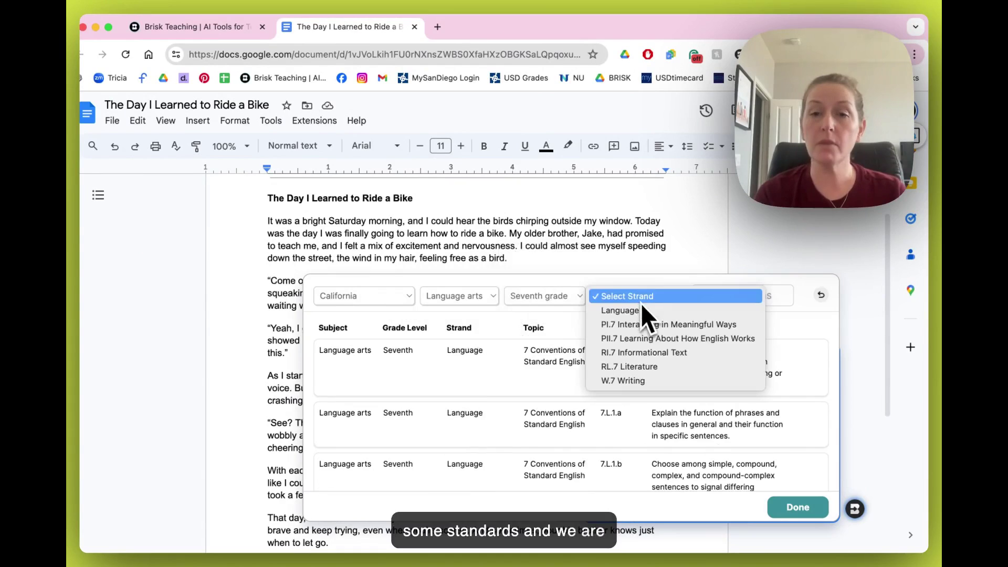
click(645, 380)
Add W.7.3 and W.7.3.b from a 'narrative' search; type focus 'Using quatations and dialogue feedback'
click(733, 294)
text(na)
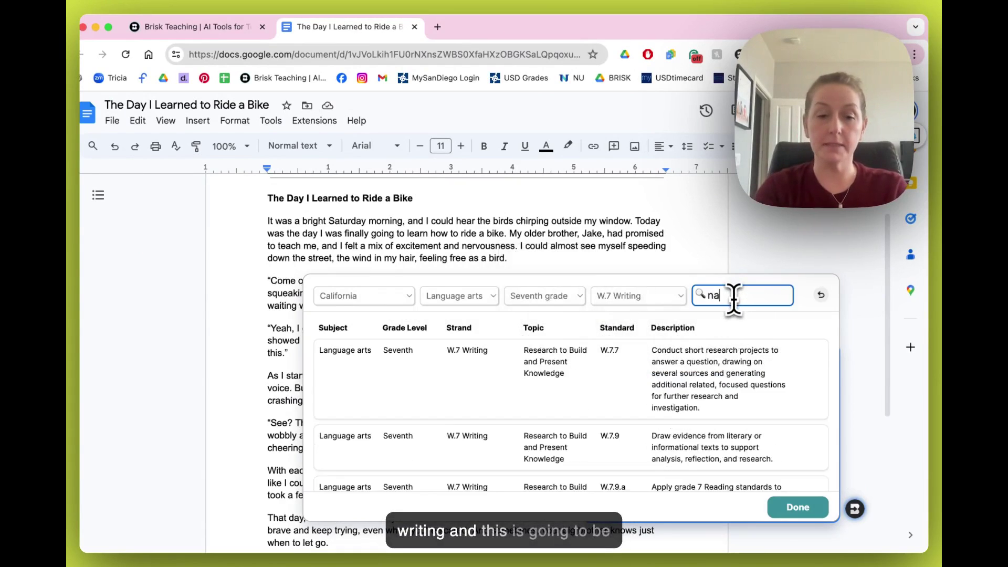
text(rrative)
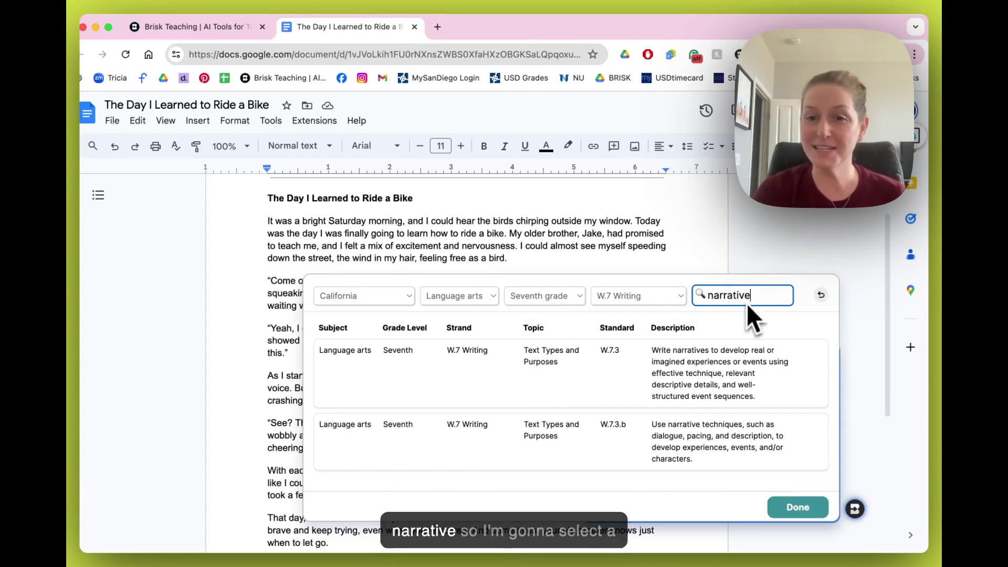
click(738, 377)
click(755, 438)
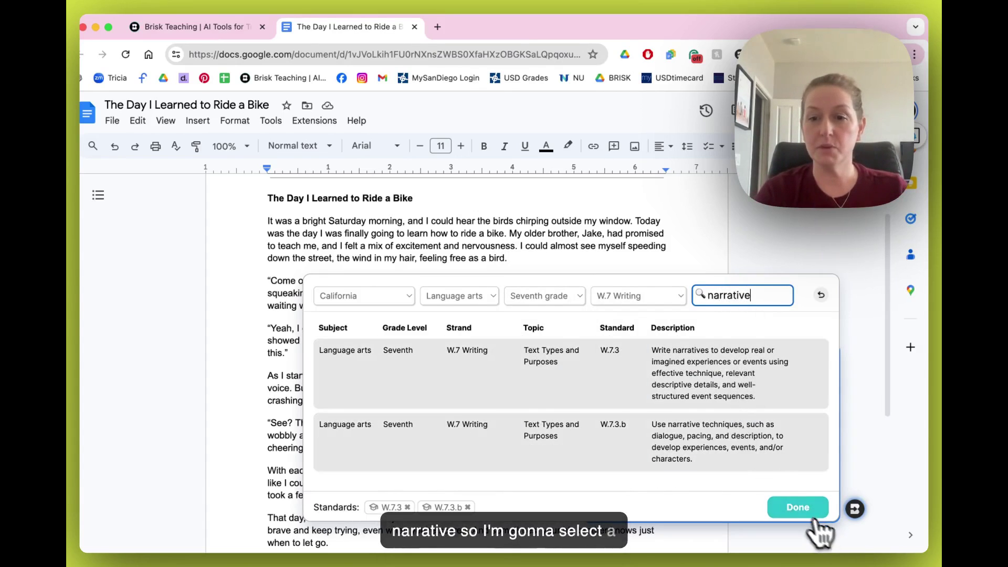
click(795, 507)
click(609, 417)
text(Using)
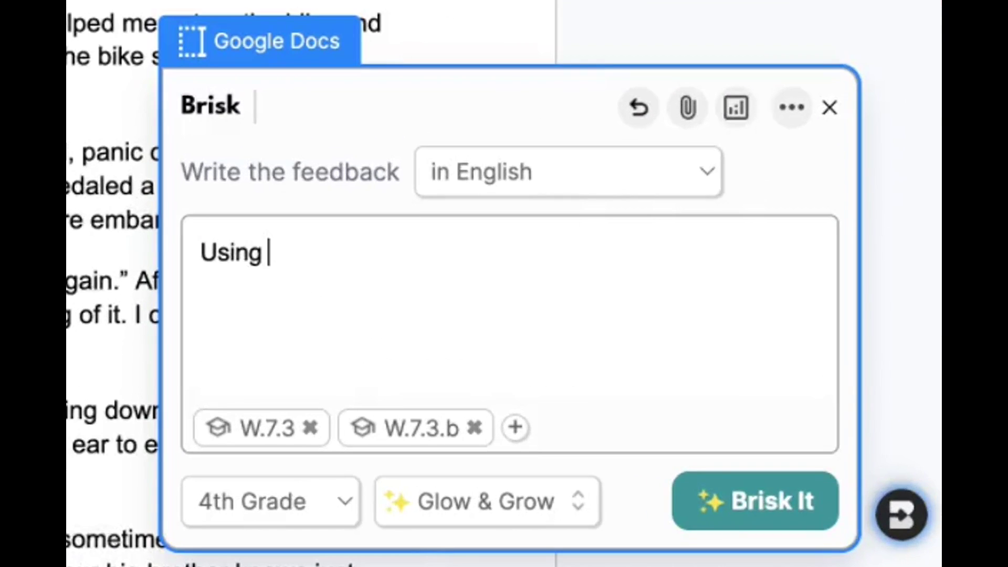
text( quatations)
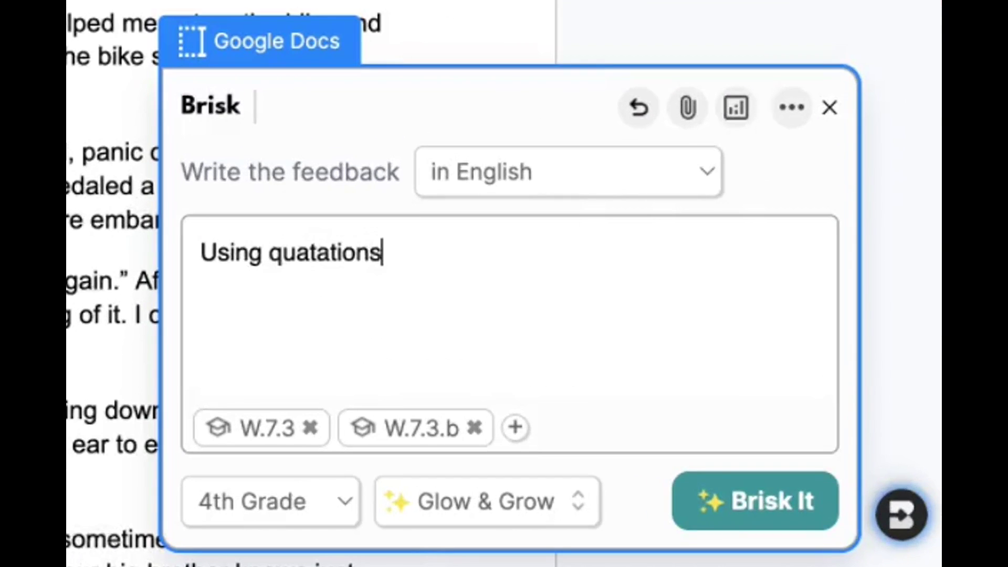
text( and )
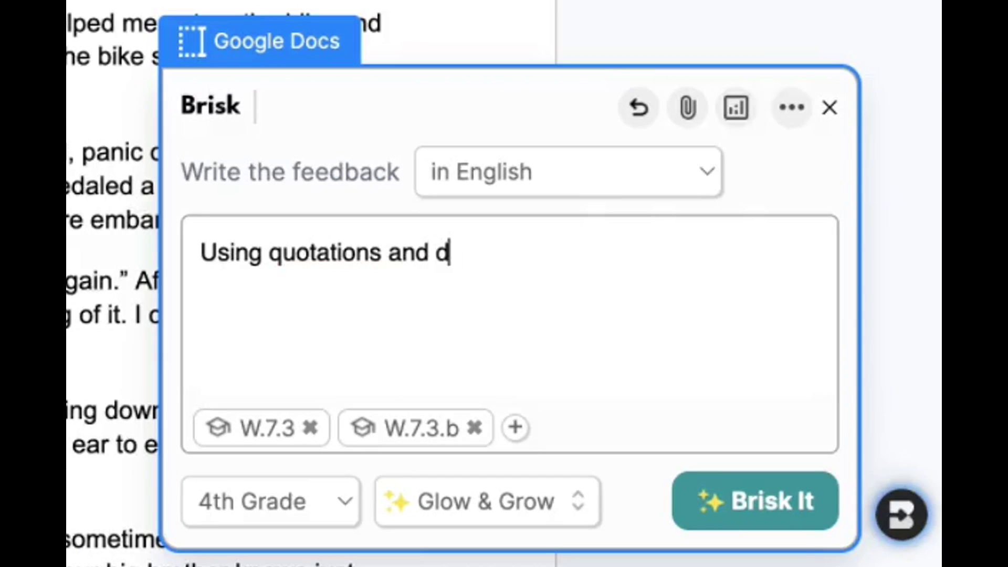
text(dialogue)
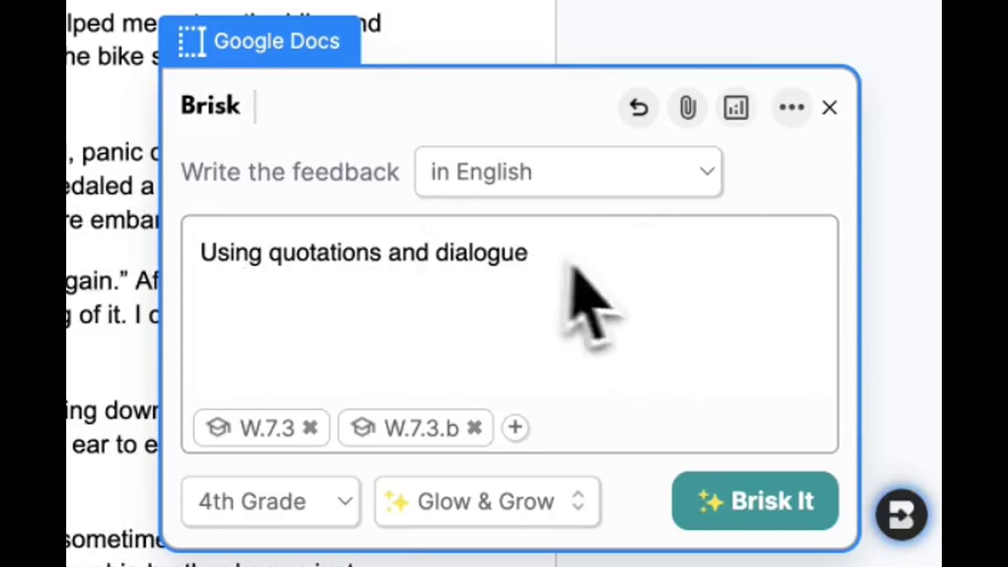
text( feedback)
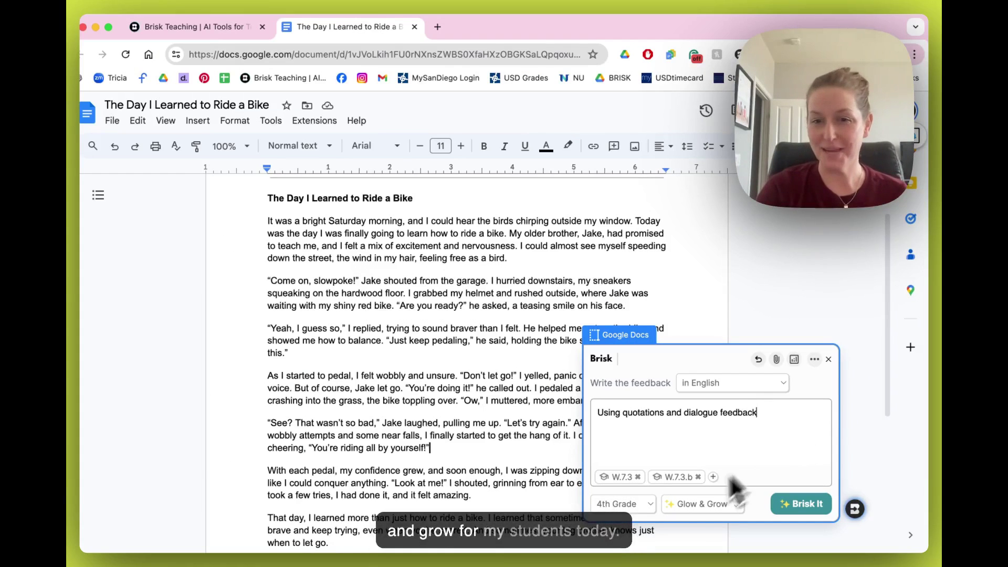
Change the feedback grade level from 4th Grade to 7th Grade
click(617, 504)
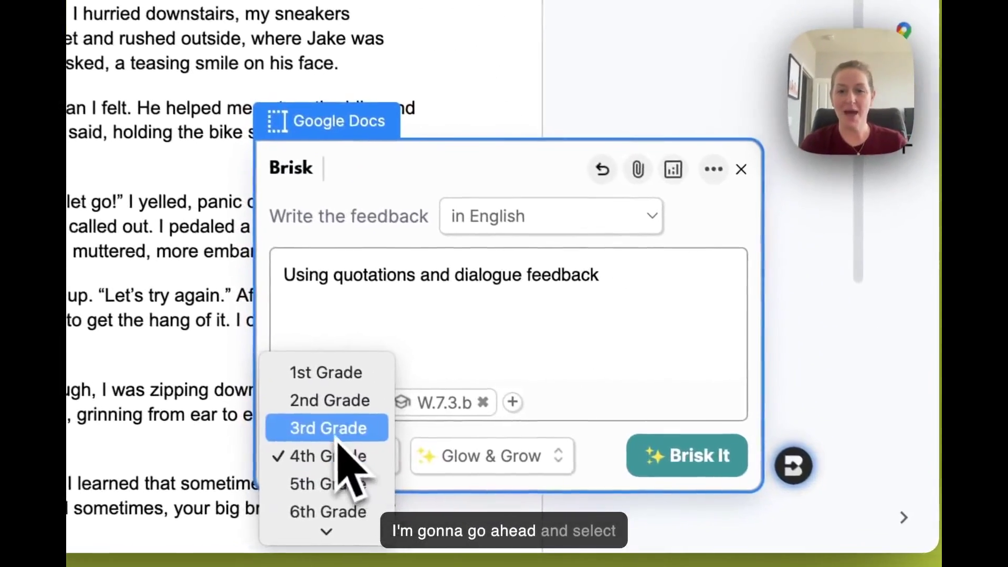
click(330, 455)
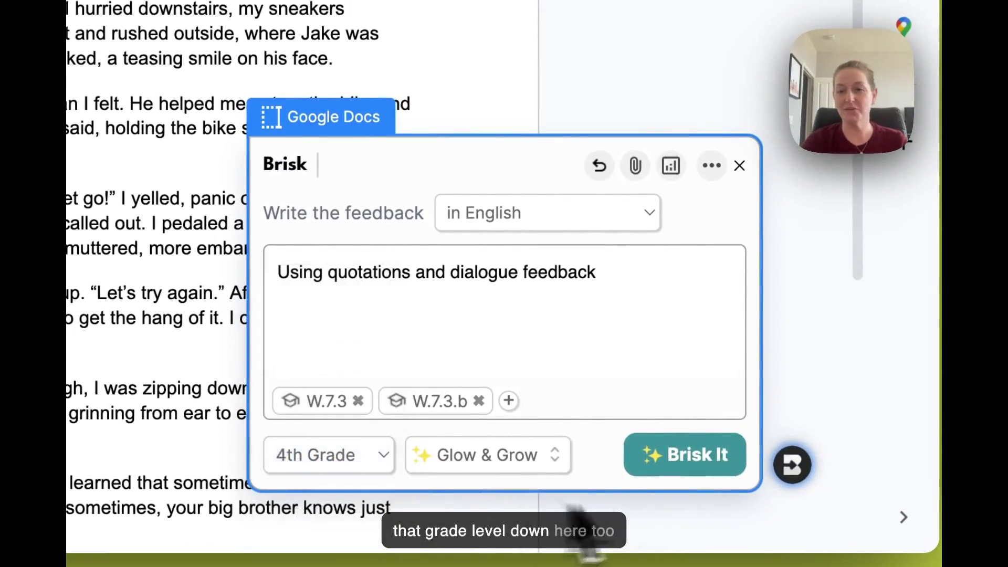
Generate the Glow, Grow and Wondering feedback, review it, and insert it into the essay
click(690, 464)
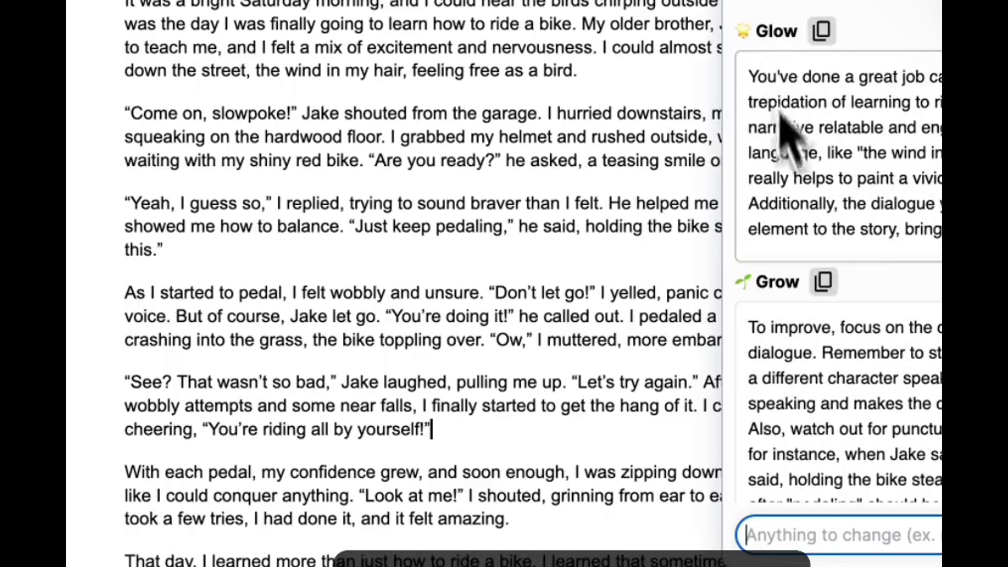
scroll(791, 349, down, 5)
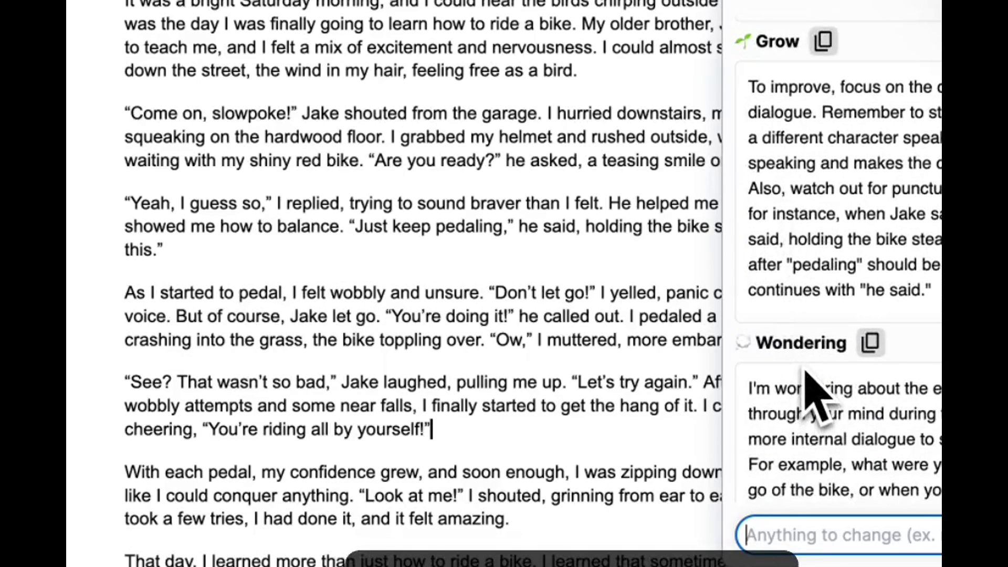
scroll(840, 410, up, 5)
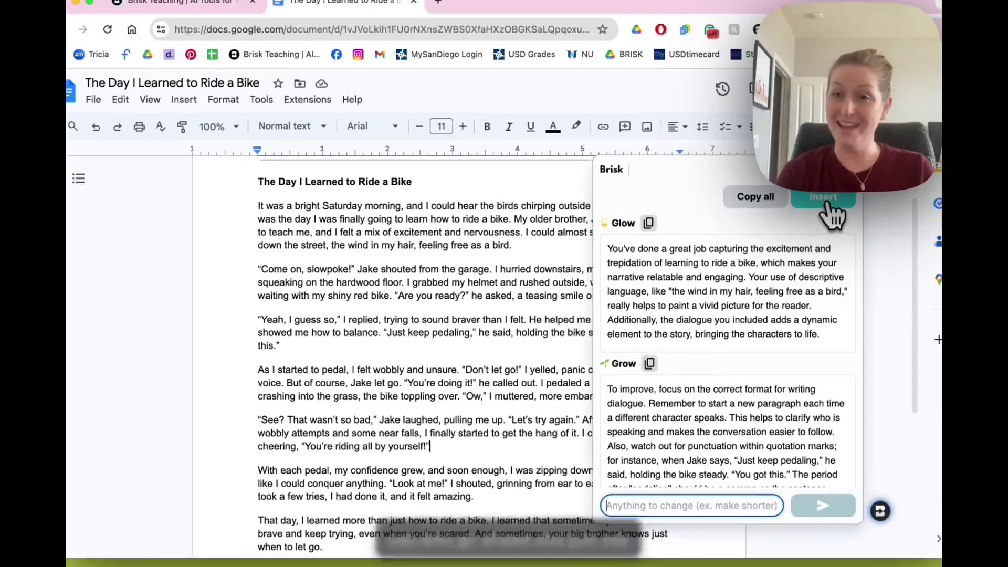
click(825, 207)
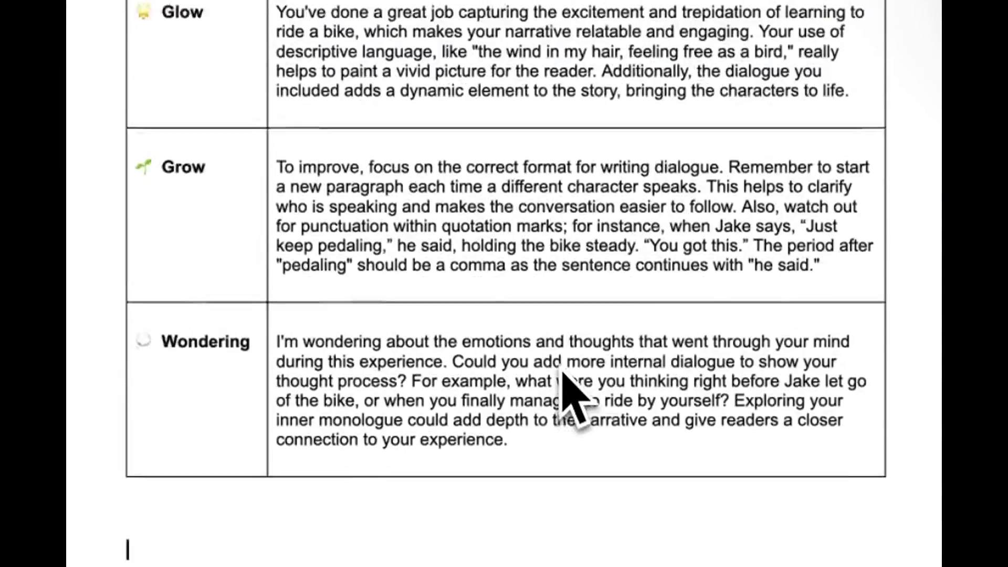
scroll(564, 373, up, 2)
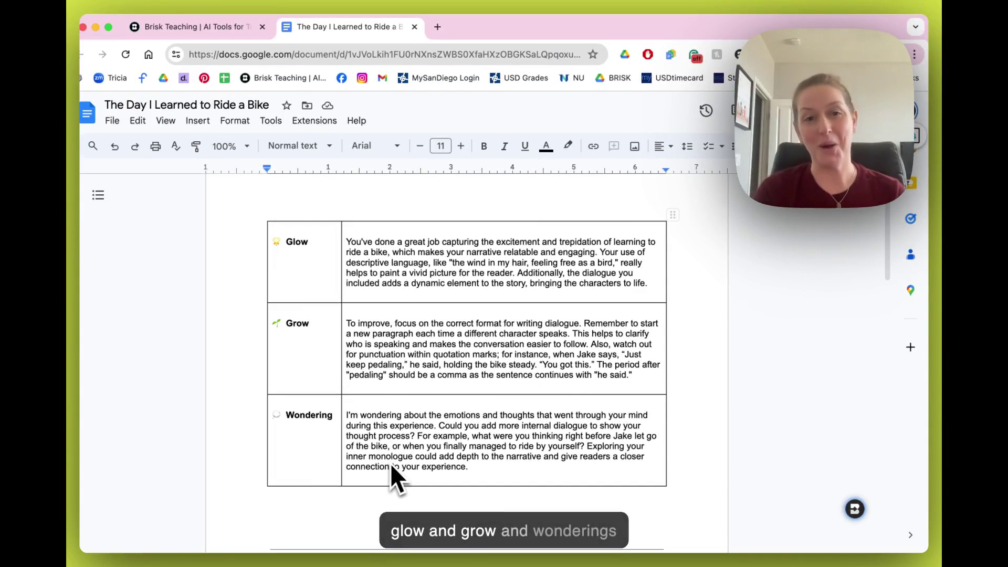
scroll(391, 465, down, 1)
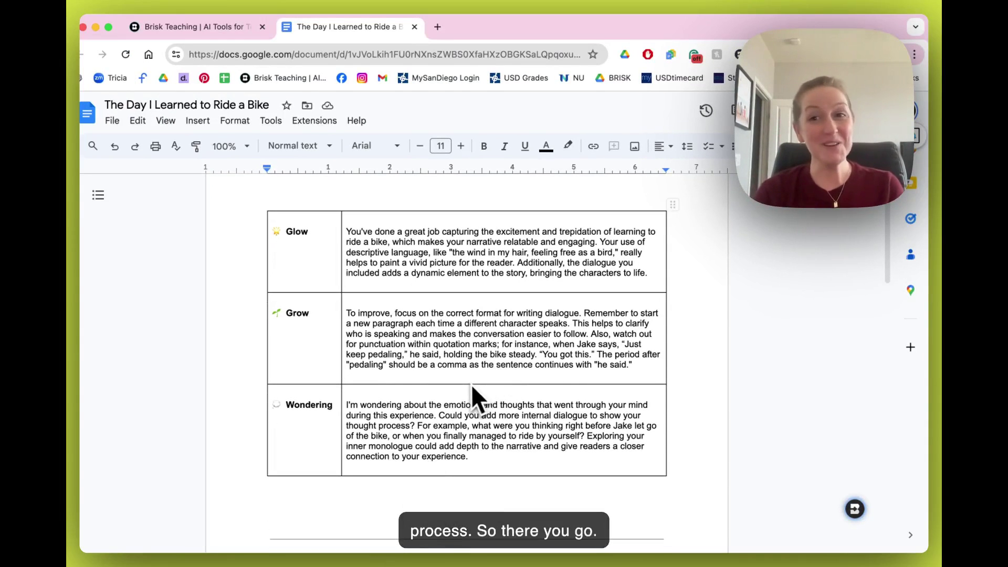